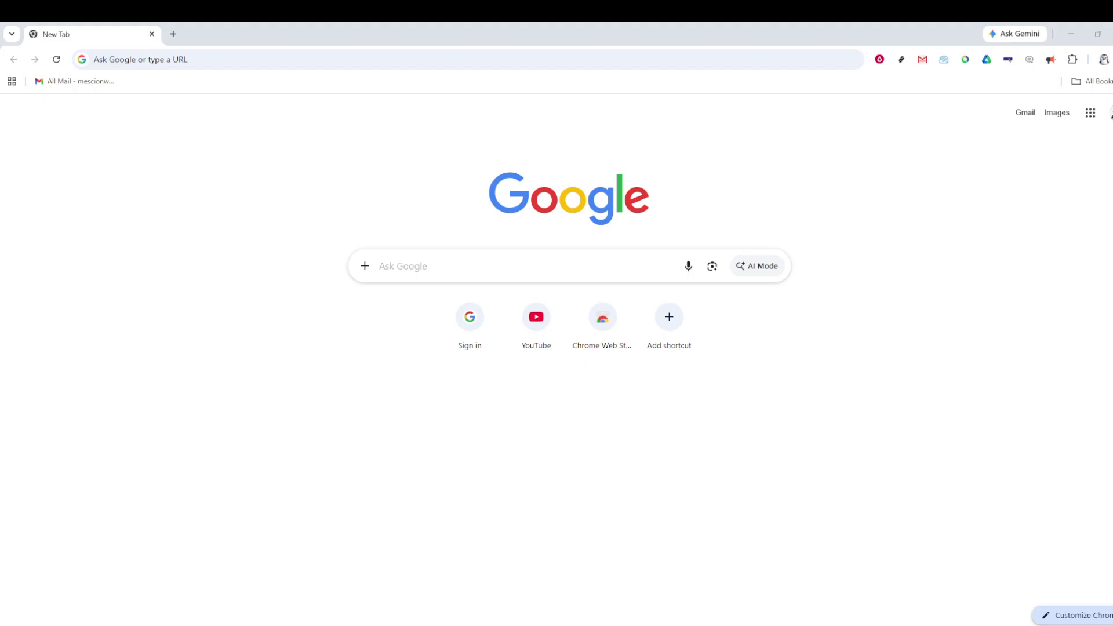
Switch to the Book1 workbook in Excel and examine the Sales header and the values listed beneath it in column A.
{"action": "key", "text": "alt+Tab"}
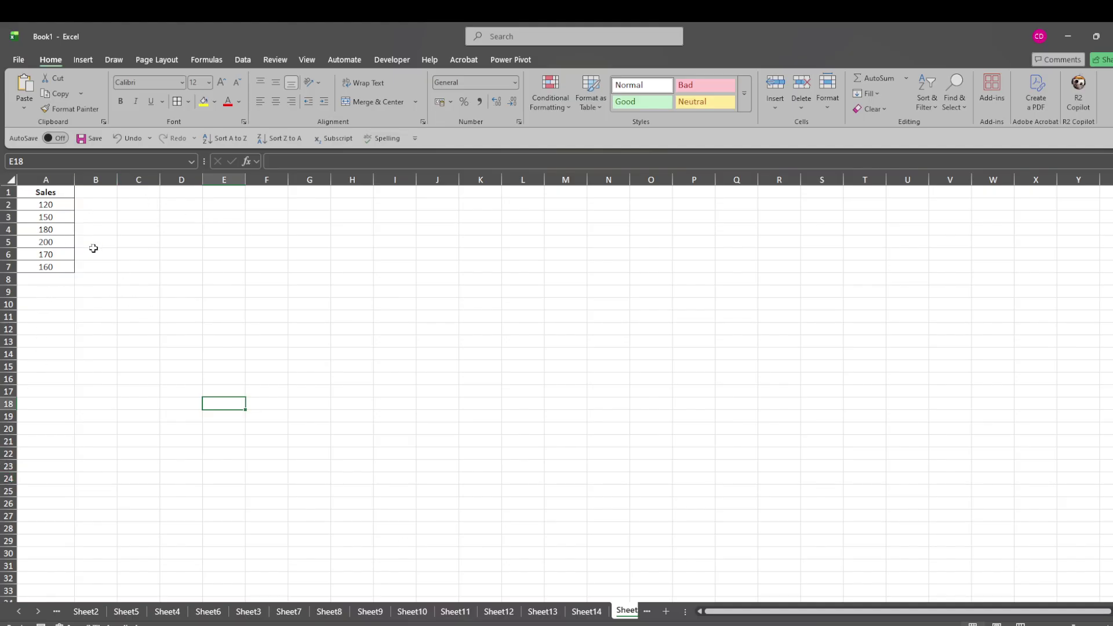
{"action": "left_click", "coordinate": [104, 193]}
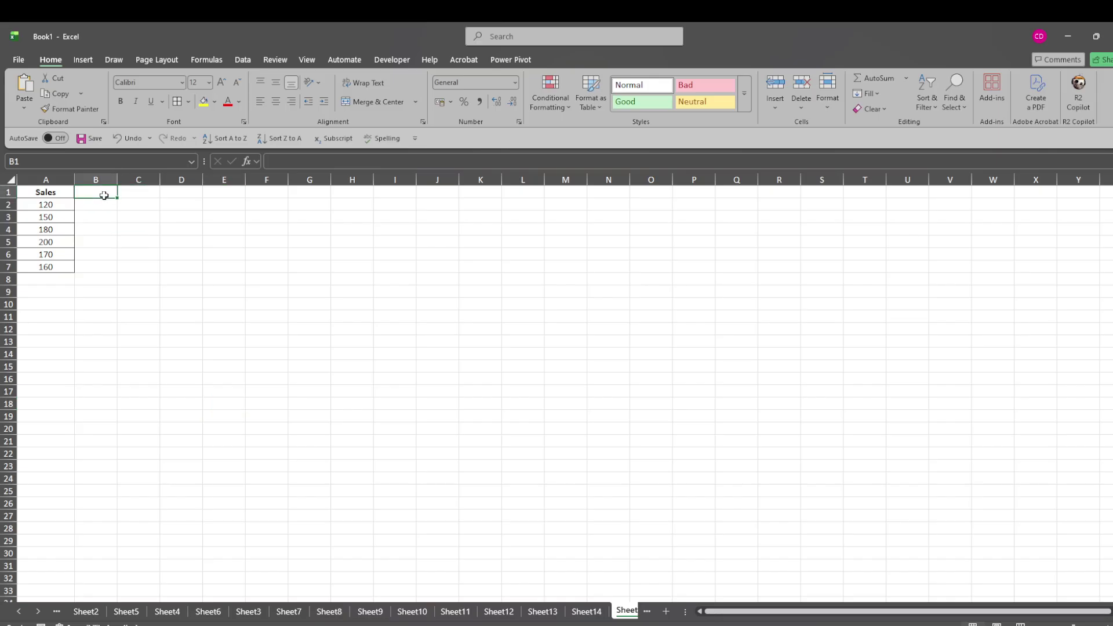
{"action": "left_click", "coordinate": [49, 208]}
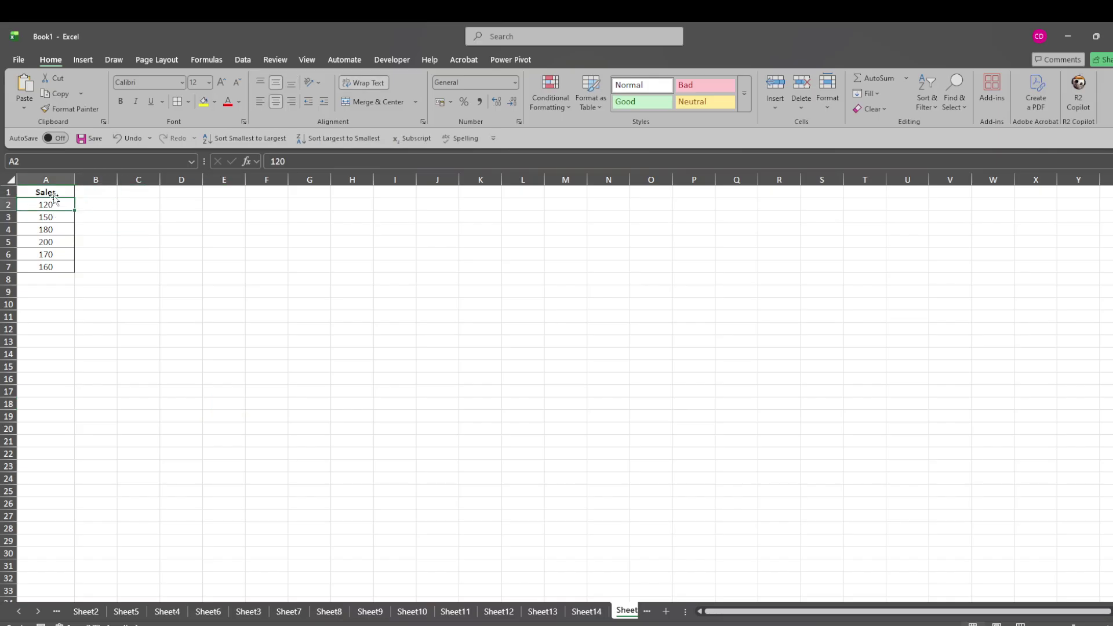
{"action": "left_click", "coordinate": [52, 193]}
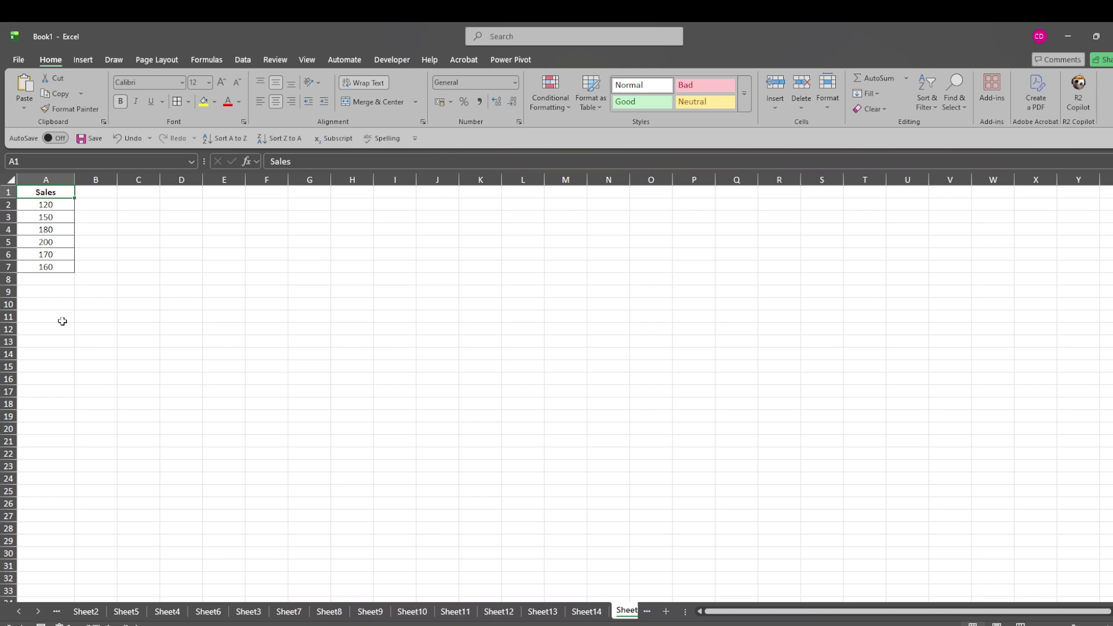
{"action": "left_click", "coordinate": [84, 207]}
{"action": "left_click", "coordinate": [58, 209]}
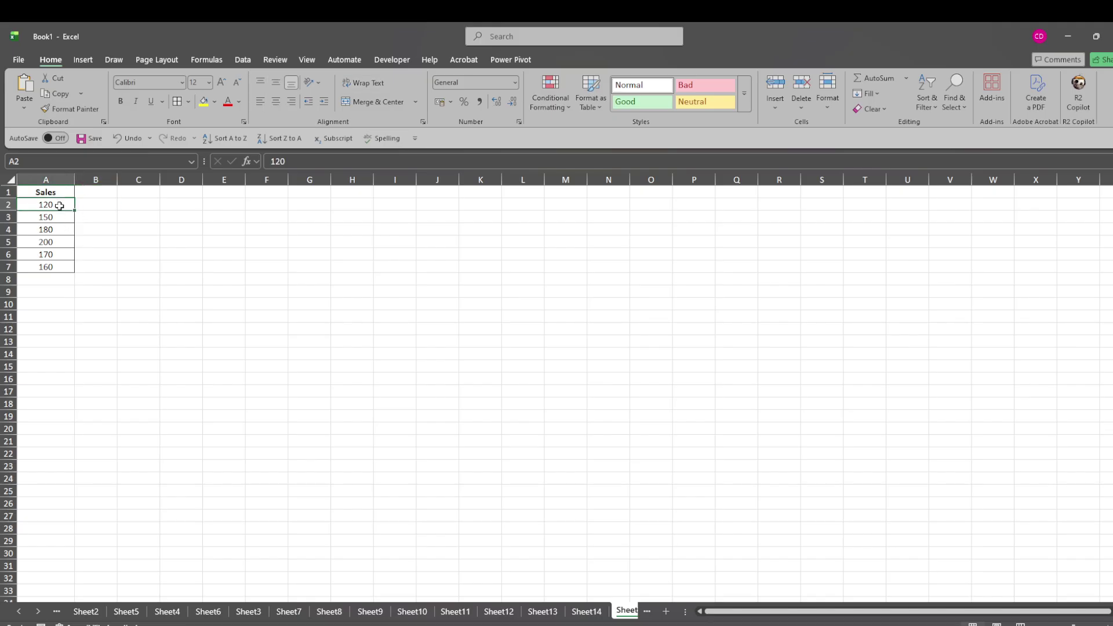
{"action": "left_click", "coordinate": [59, 219]}
{"action": "left_click", "coordinate": [57, 229]}
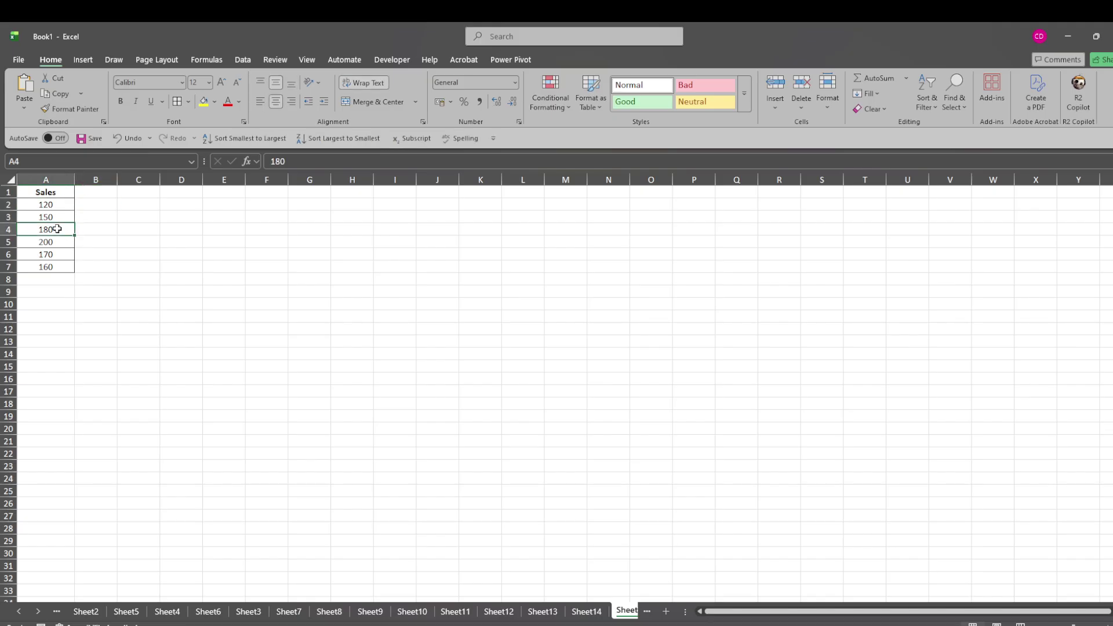
{"action": "left_click", "coordinate": [53, 241]}
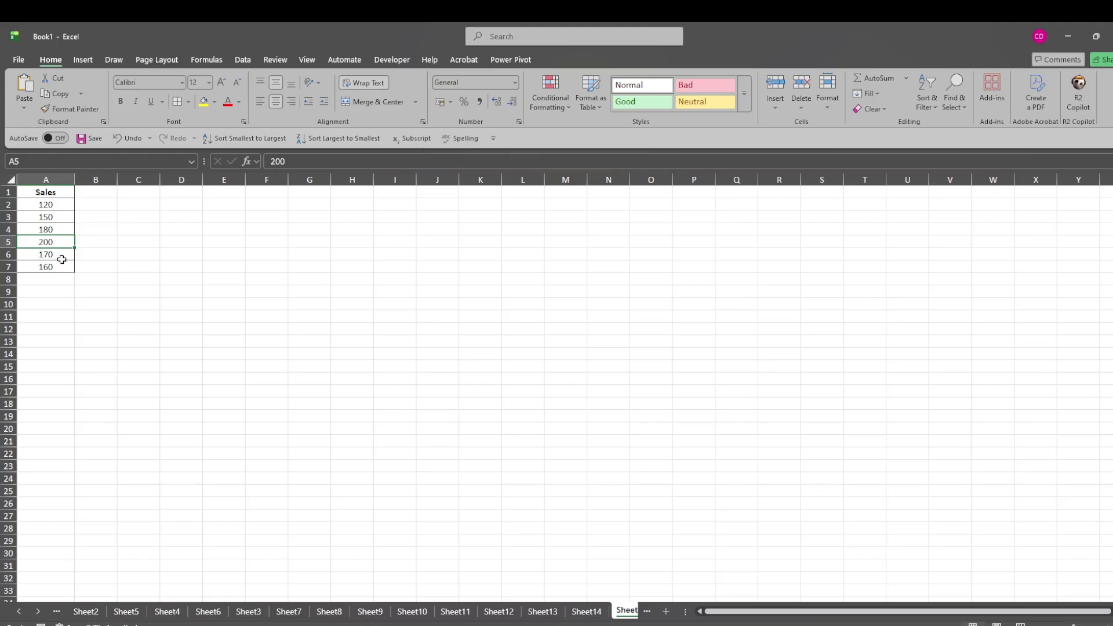
{"action": "left_click", "coordinate": [60, 254]}
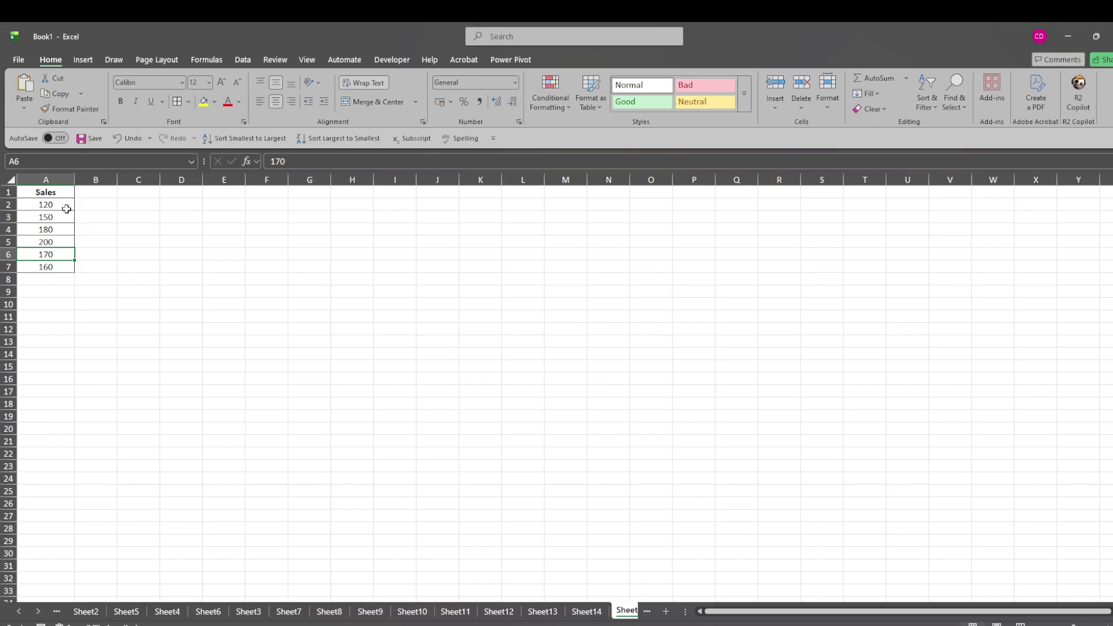
Fill cell A8, directly below the Sales values, with yellow.
{"action": "left_click", "coordinate": [45, 279]}
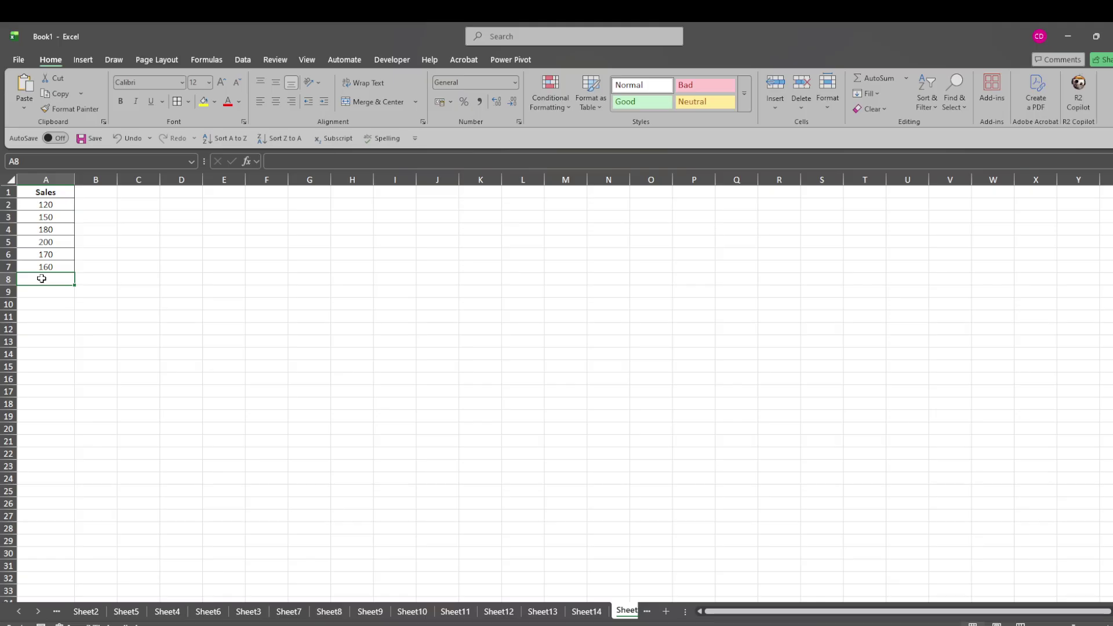
{"action": "double_click", "coordinate": [43, 279]}
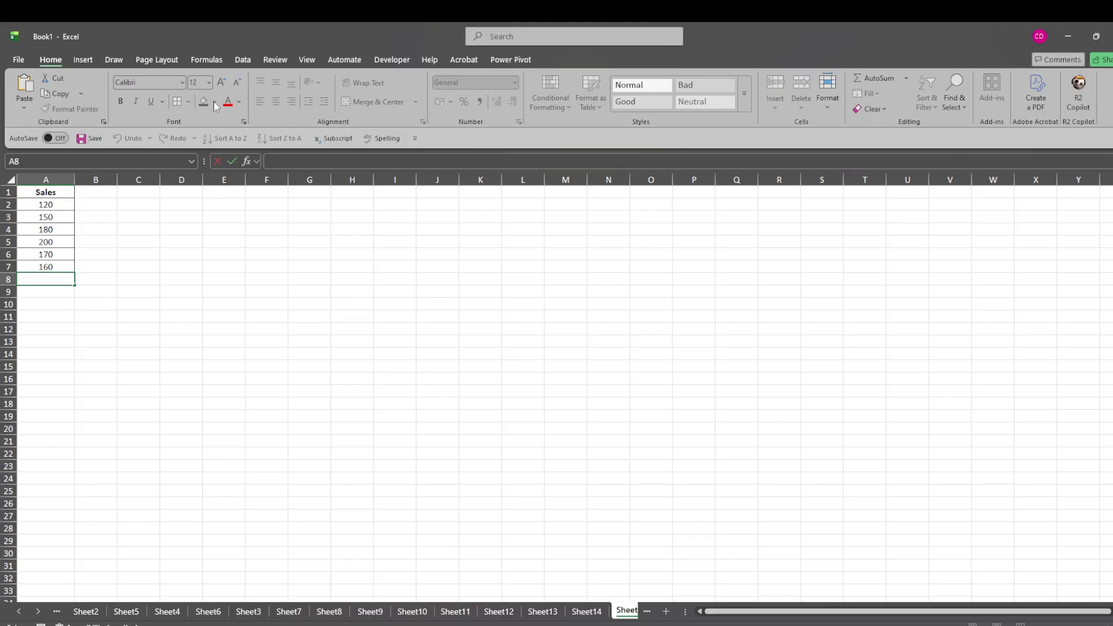
{"action": "left_click", "coordinate": [119, 342]}
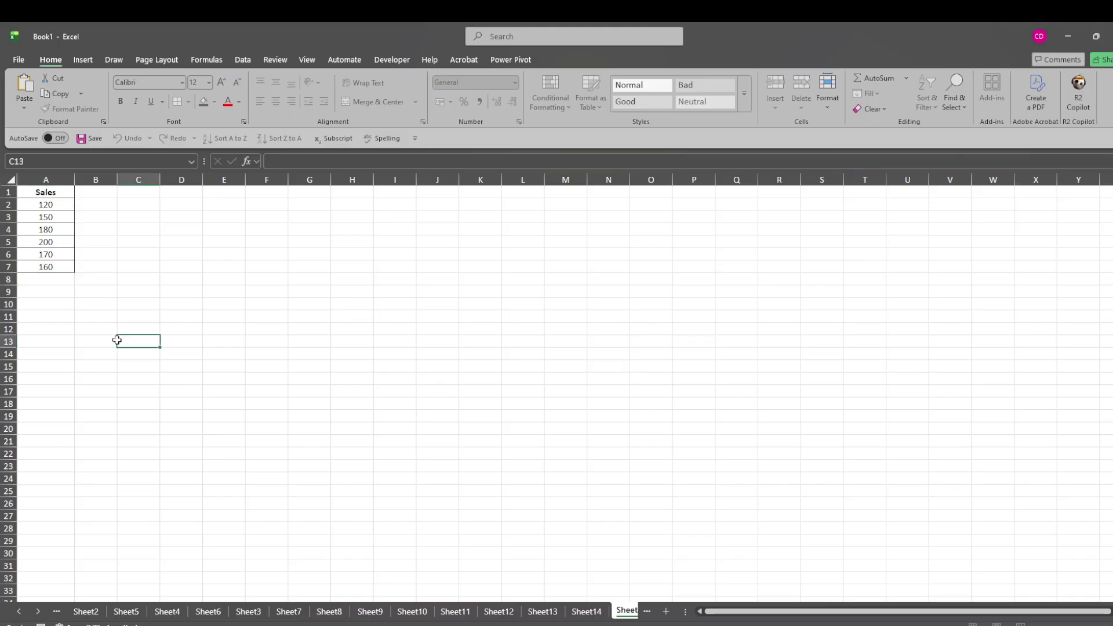
{"action": "left_click", "coordinate": [50, 278]}
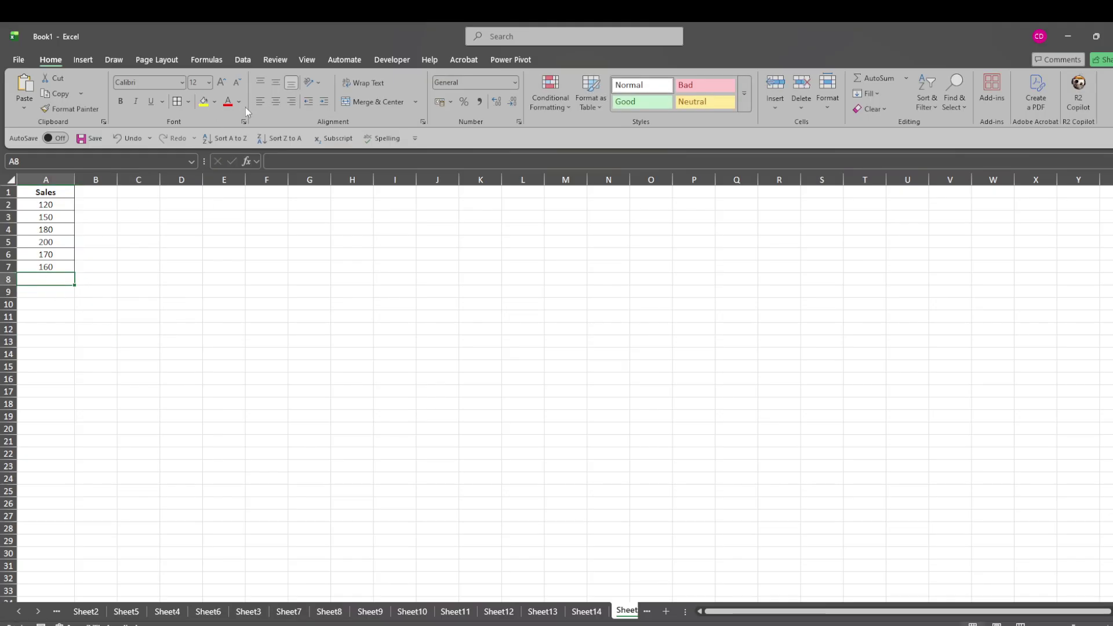
{"action": "left_click", "coordinate": [204, 102]}
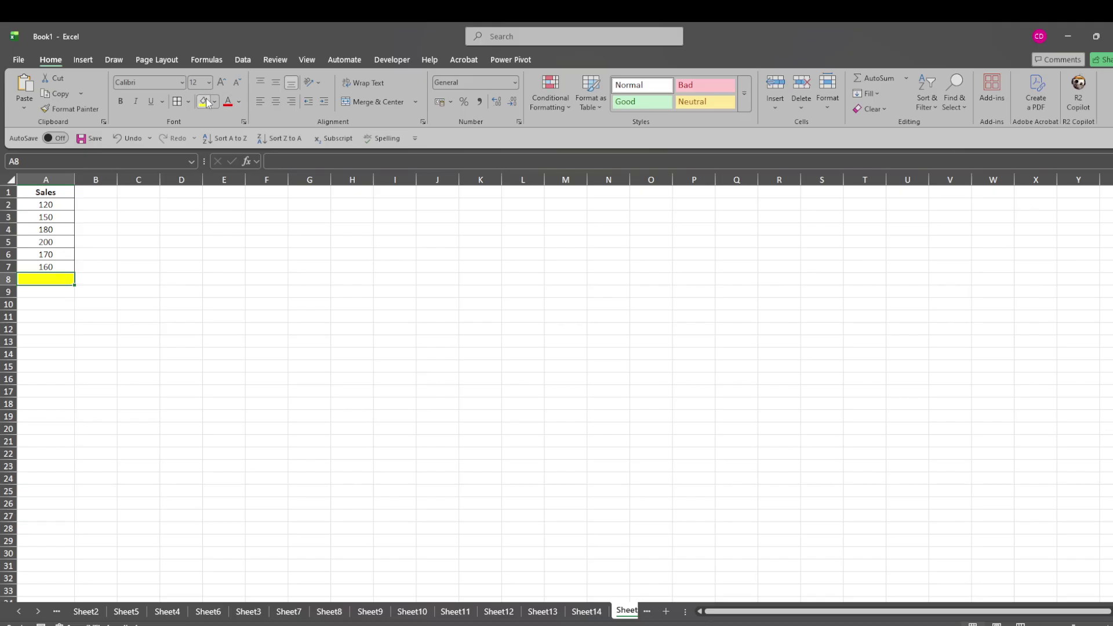
{"action": "left_click", "coordinate": [134, 275]}
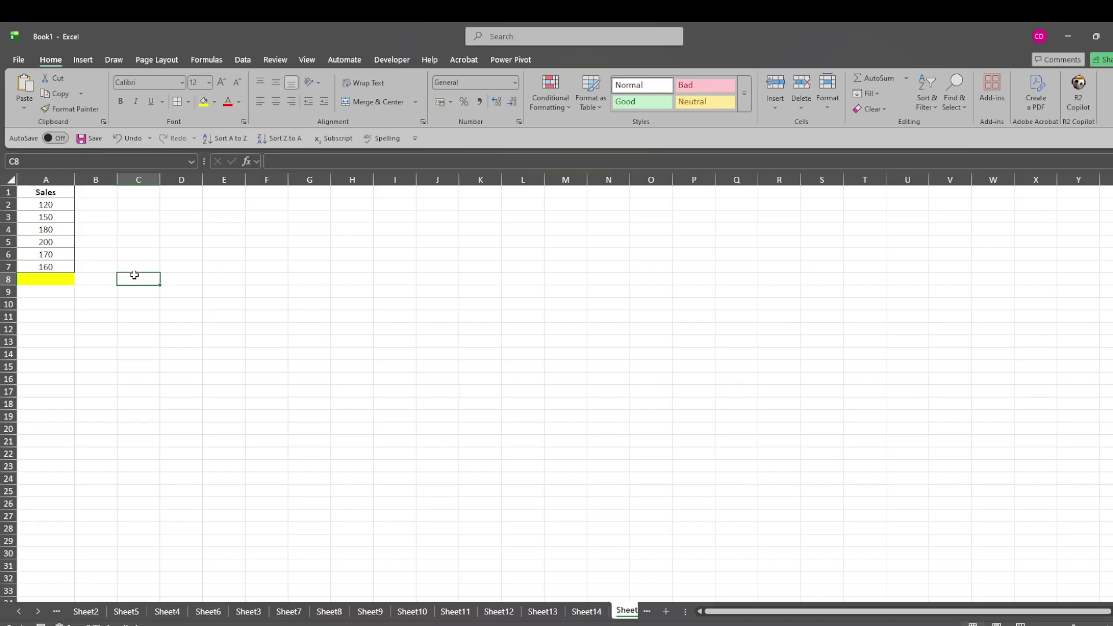
Apply thick outside borders to the yellow cell A8.
{"action": "left_click", "coordinate": [47, 278]}
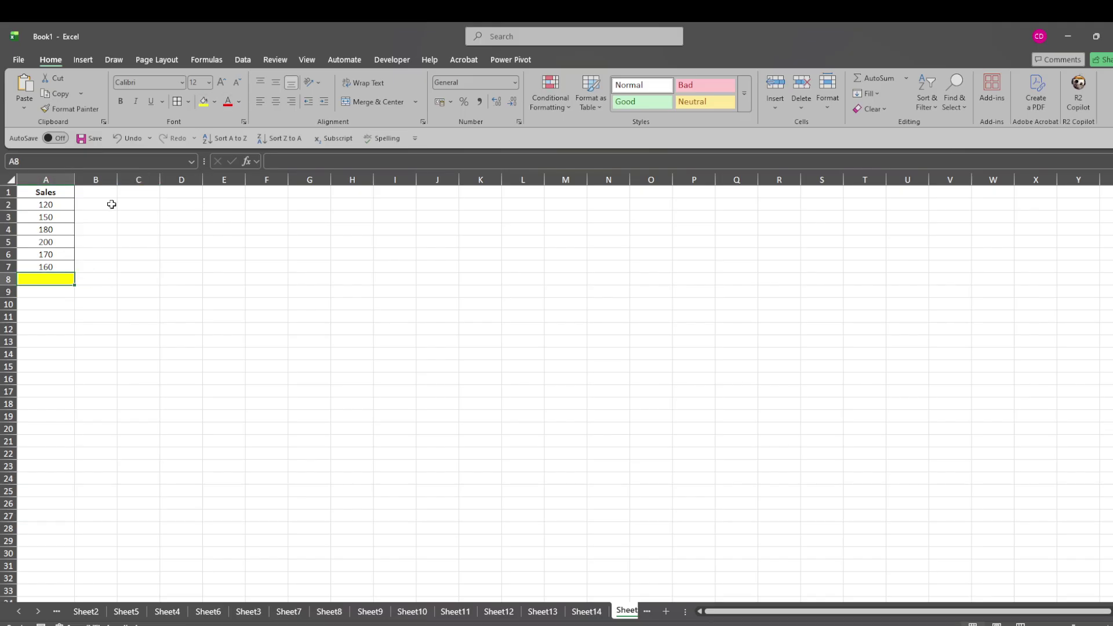
{"action": "left_click", "coordinate": [192, 103]}
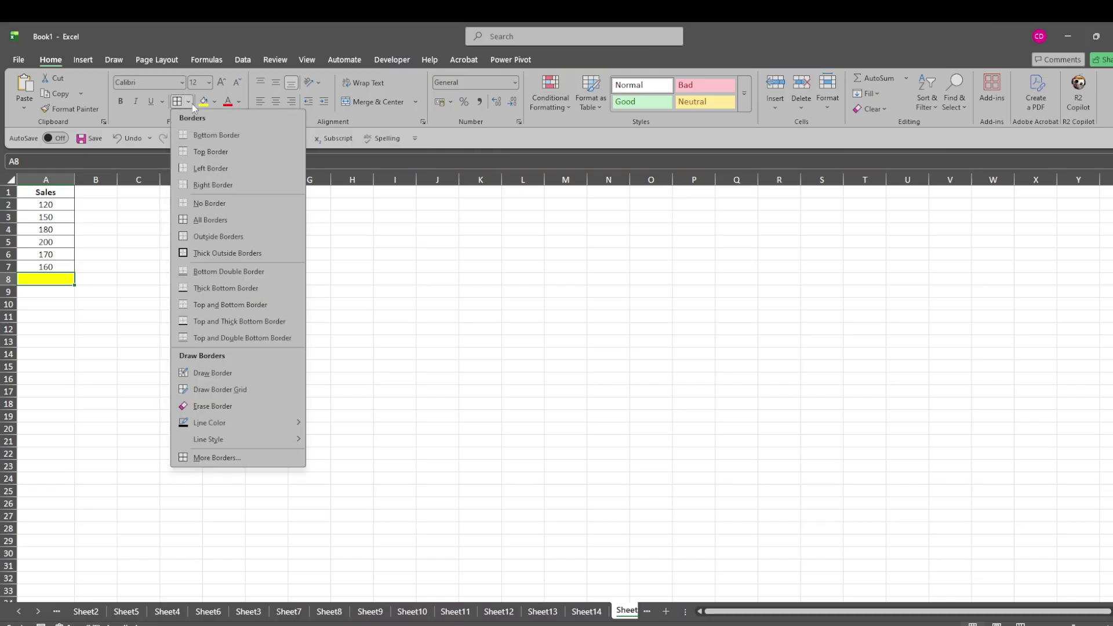
{"action": "left_click", "coordinate": [205, 254]}
{"action": "left_click", "coordinate": [24, 389]}
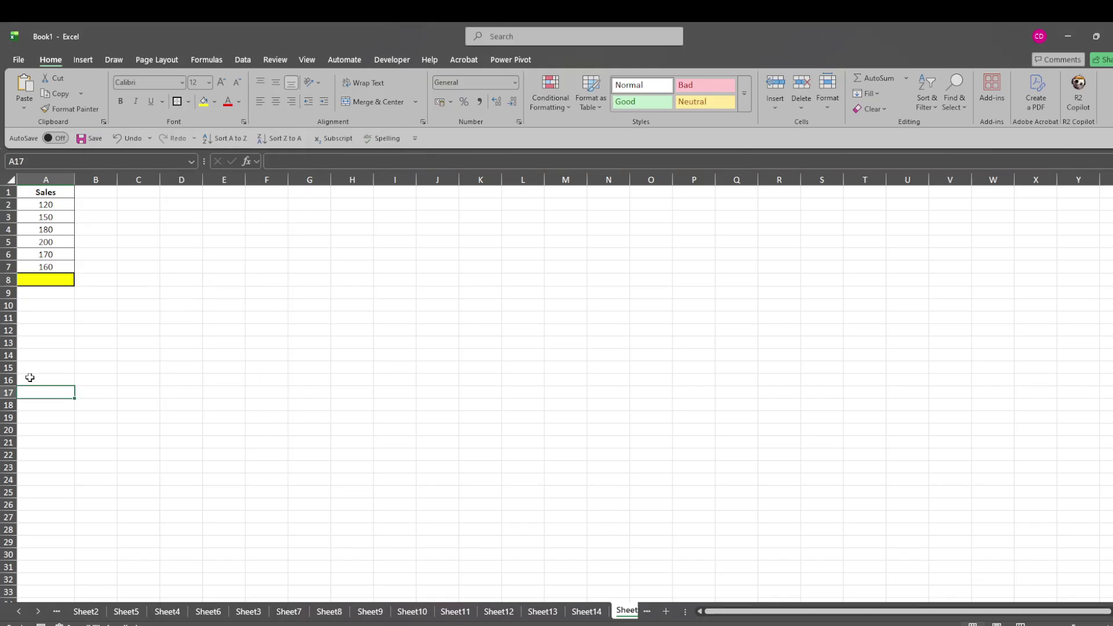
Enter the sample standard deviation formula =STDEV.S(A2:A7) in cell A8.
{"action": "double_click", "coordinate": [49, 279]}
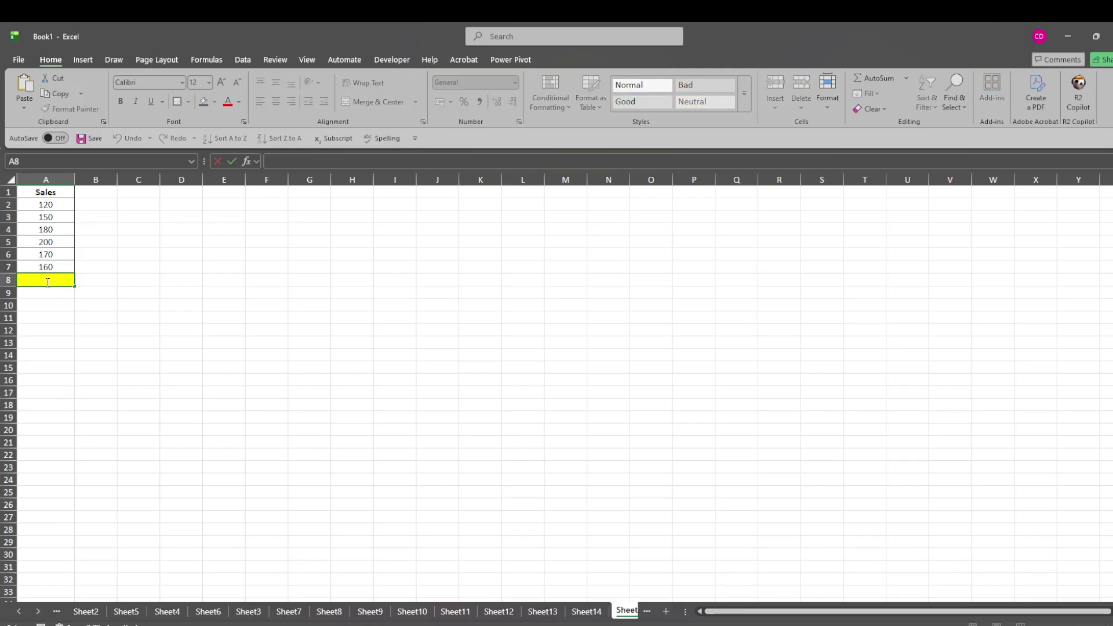
{"action": "type", "text": "=STDEV.S(A2:A7)"}
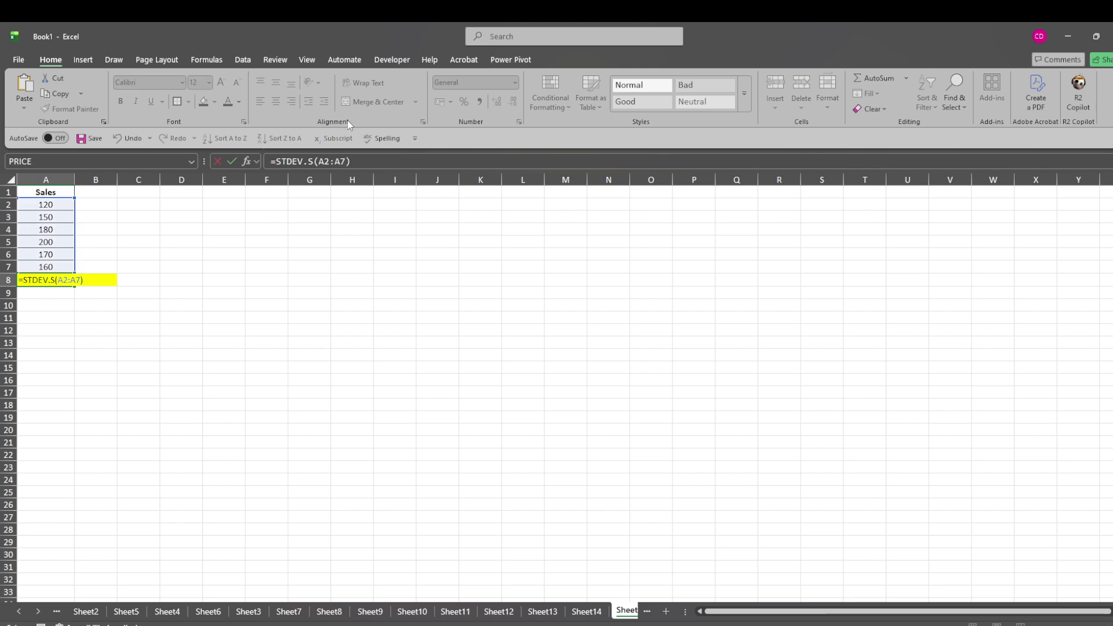
{"action": "left_click", "coordinate": [380, 163]}
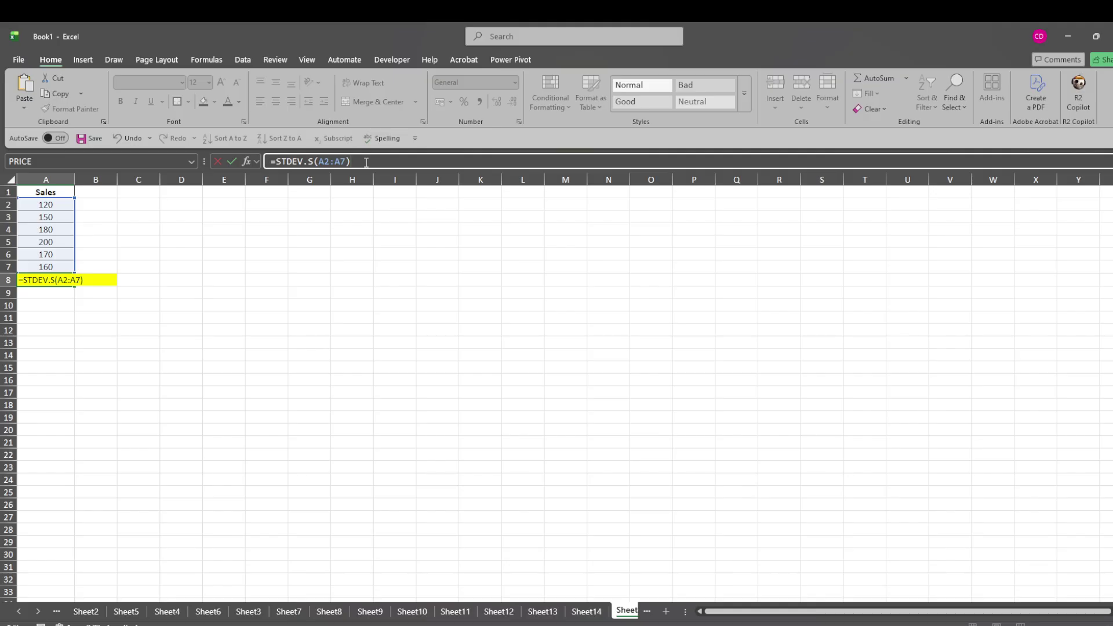
{"action": "key", "text": "Return"}
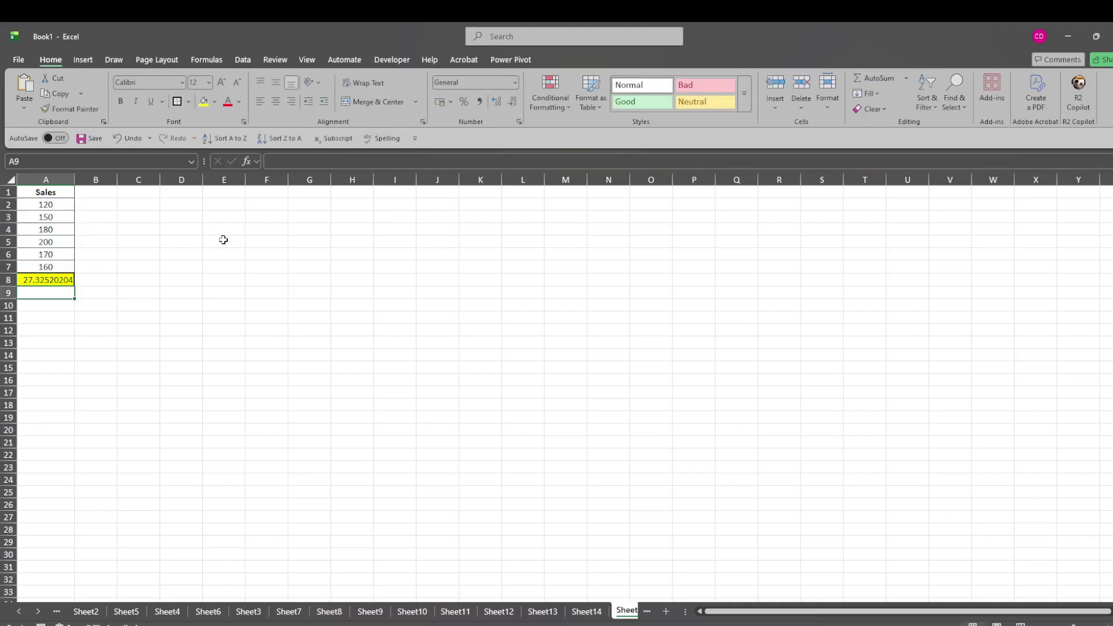
Review the standard deviation formula in cell A8 and the Sales range it references, leaving it as entered.
{"action": "left_click", "coordinate": [41, 281]}
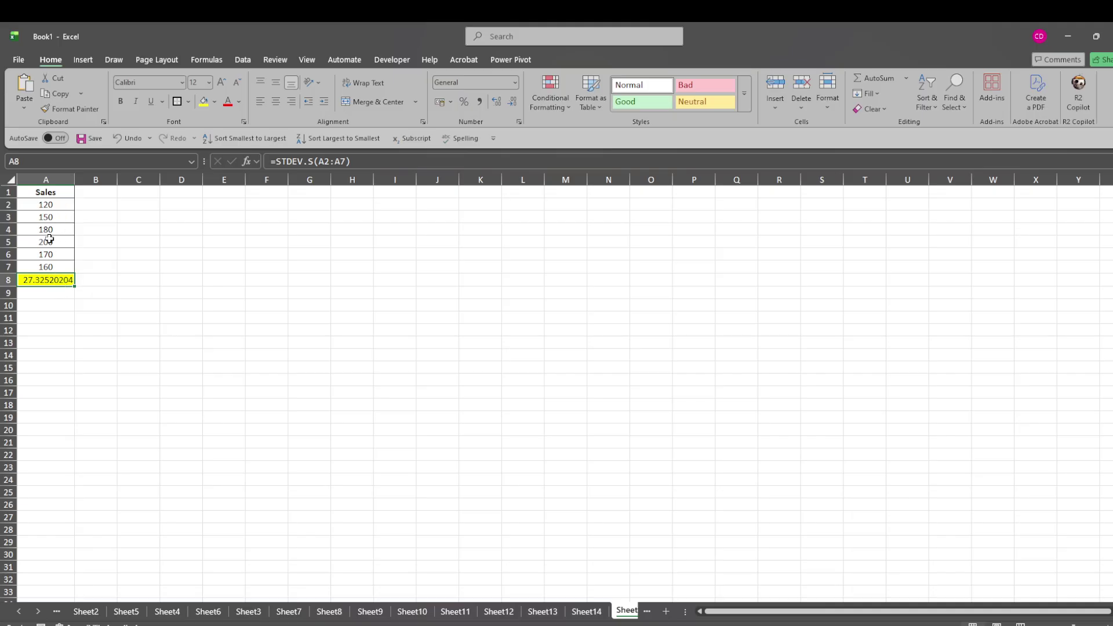
{"action": "left_click", "coordinate": [53, 293]}
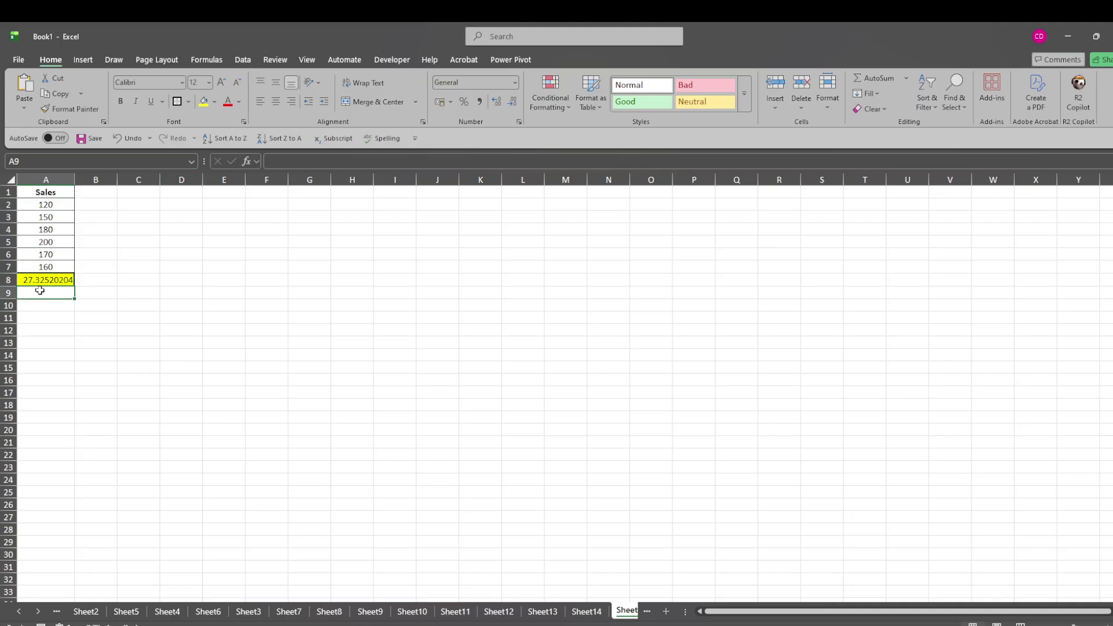
{"action": "left_click", "coordinate": [40, 281]}
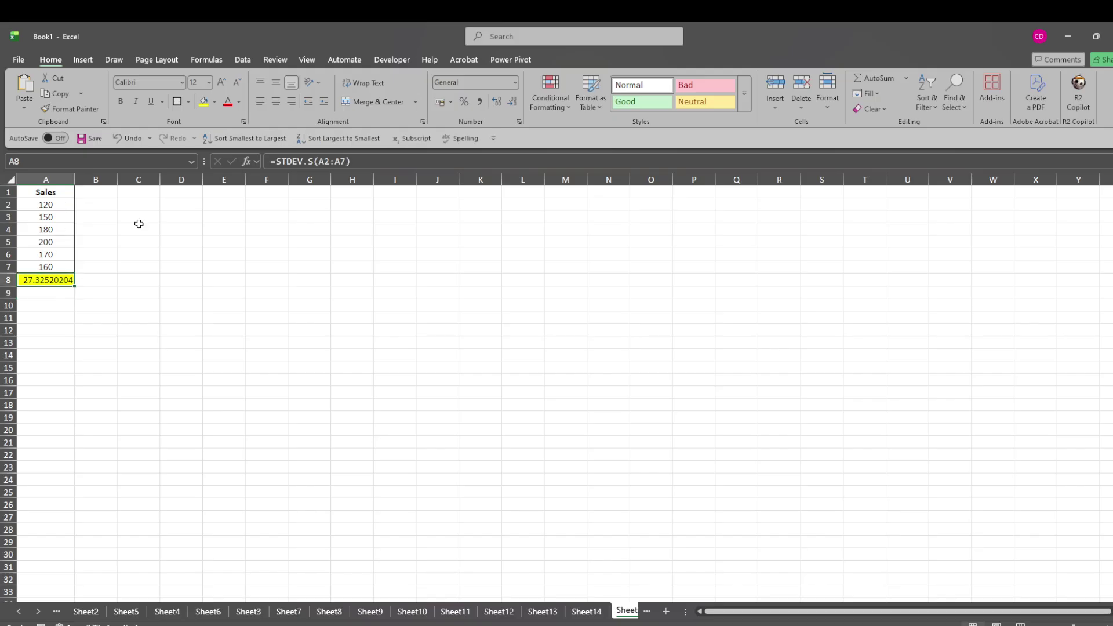
{"action": "left_click", "coordinate": [356, 164]}
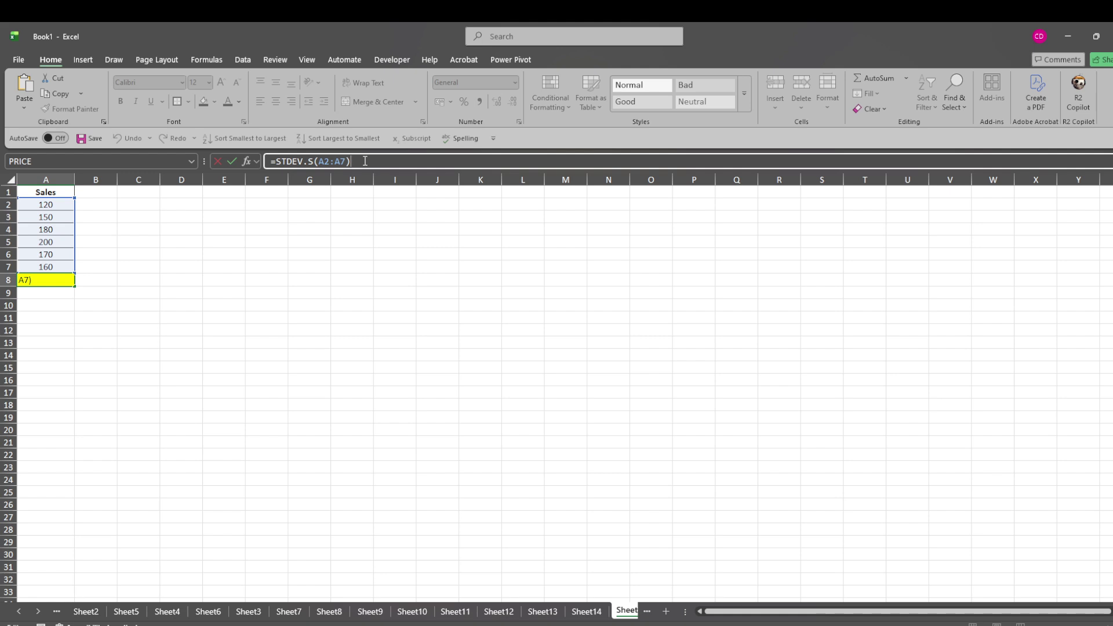
{"action": "key", "text": "Return"}
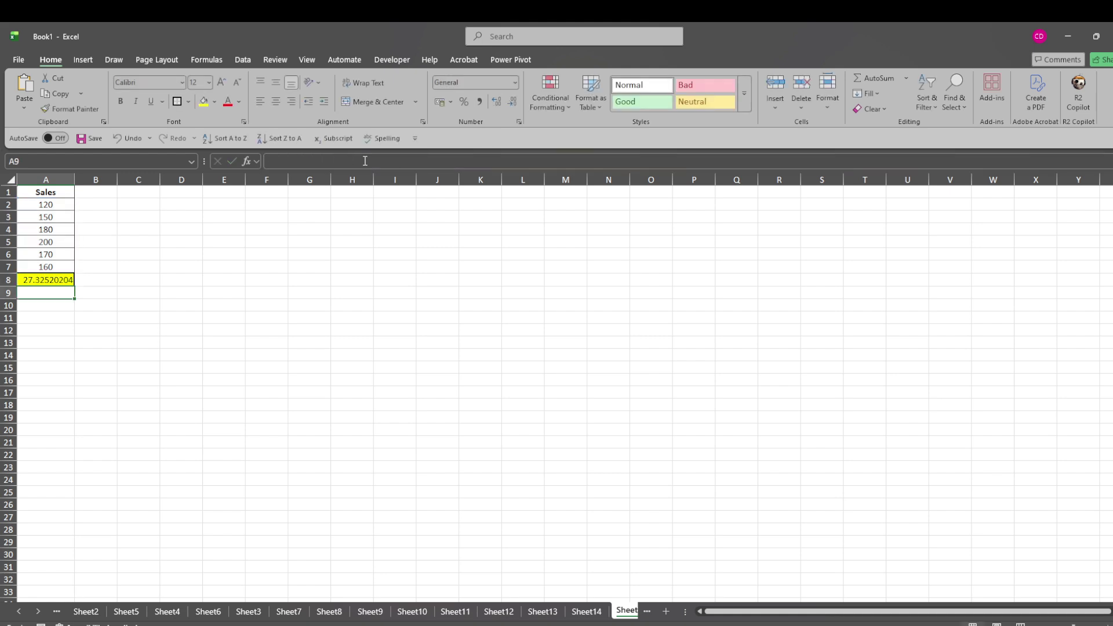
{"action": "left_click", "coordinate": [57, 282]}
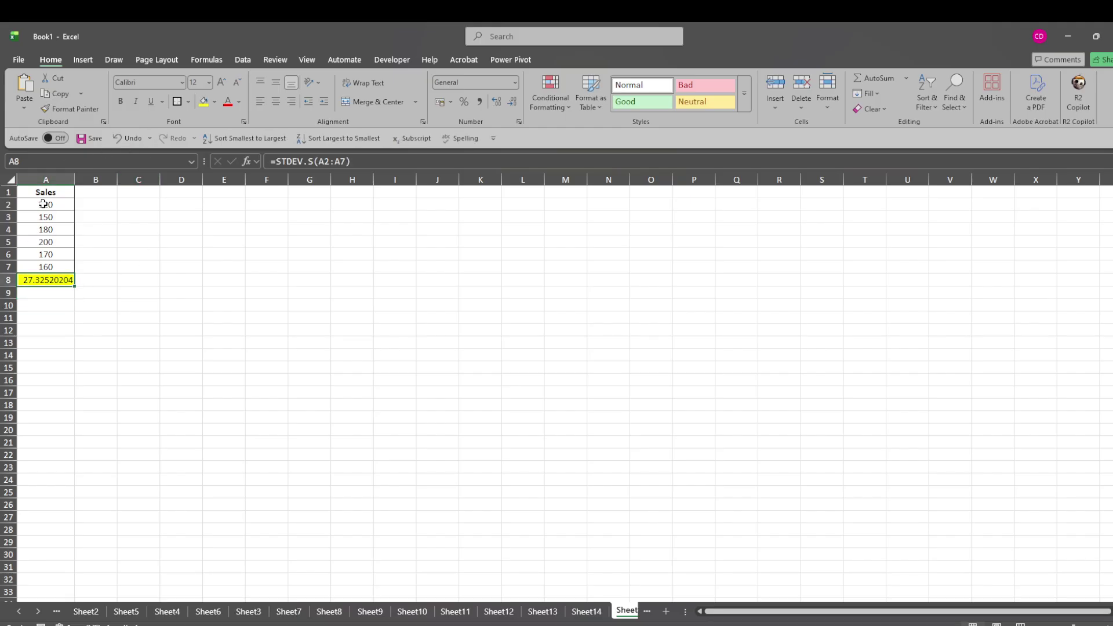
{"action": "left_click", "coordinate": [381, 163]}
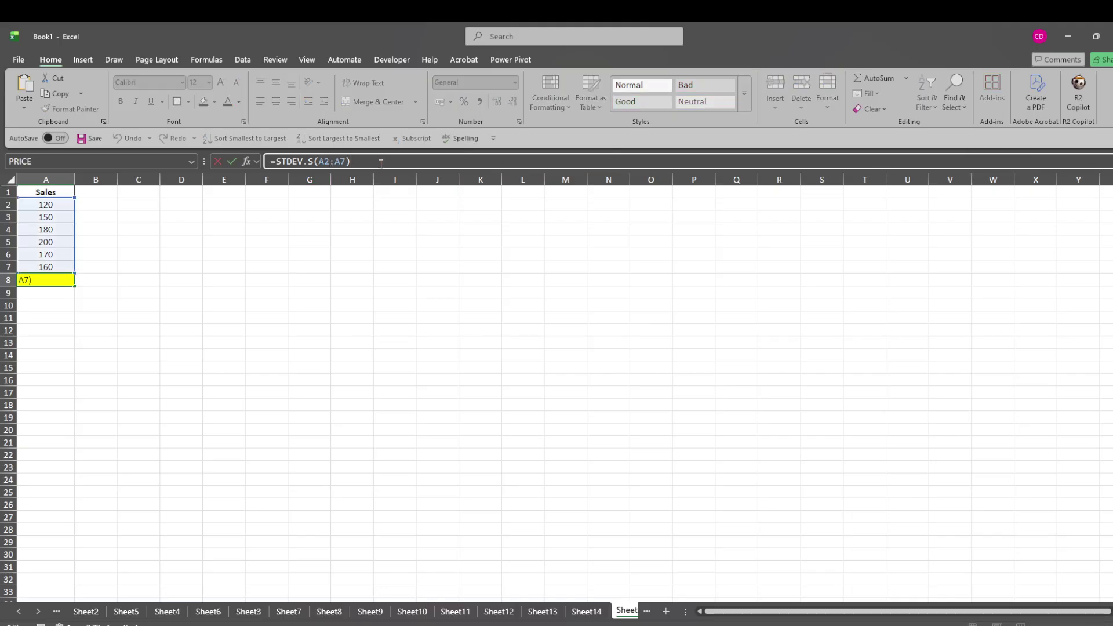
{"action": "key", "text": "Return"}
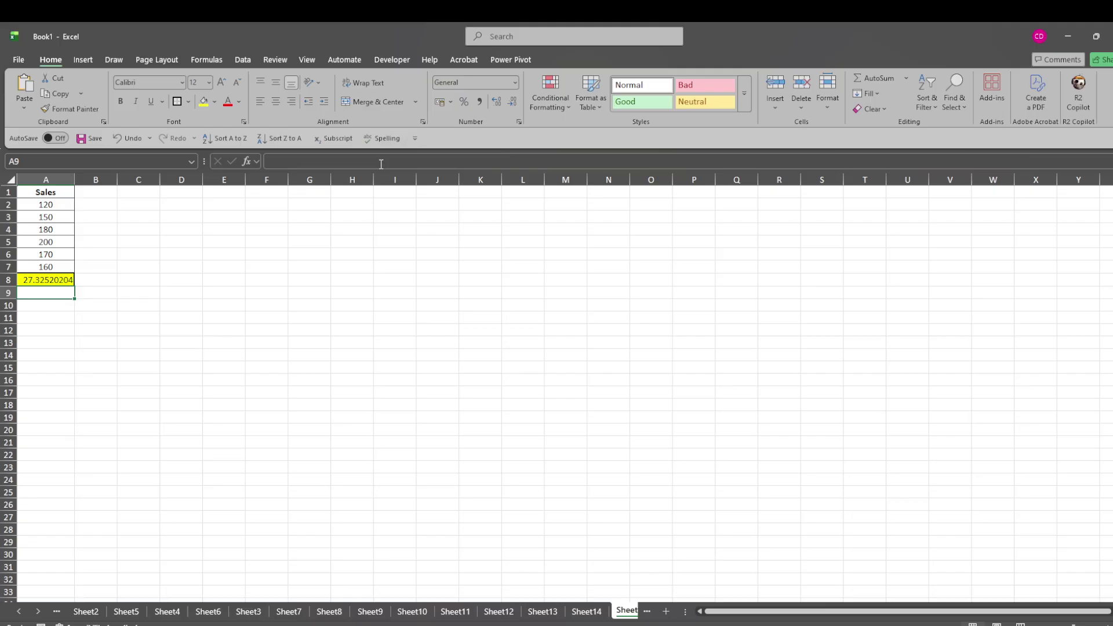
{"action": "left_click", "coordinate": [104, 330]}
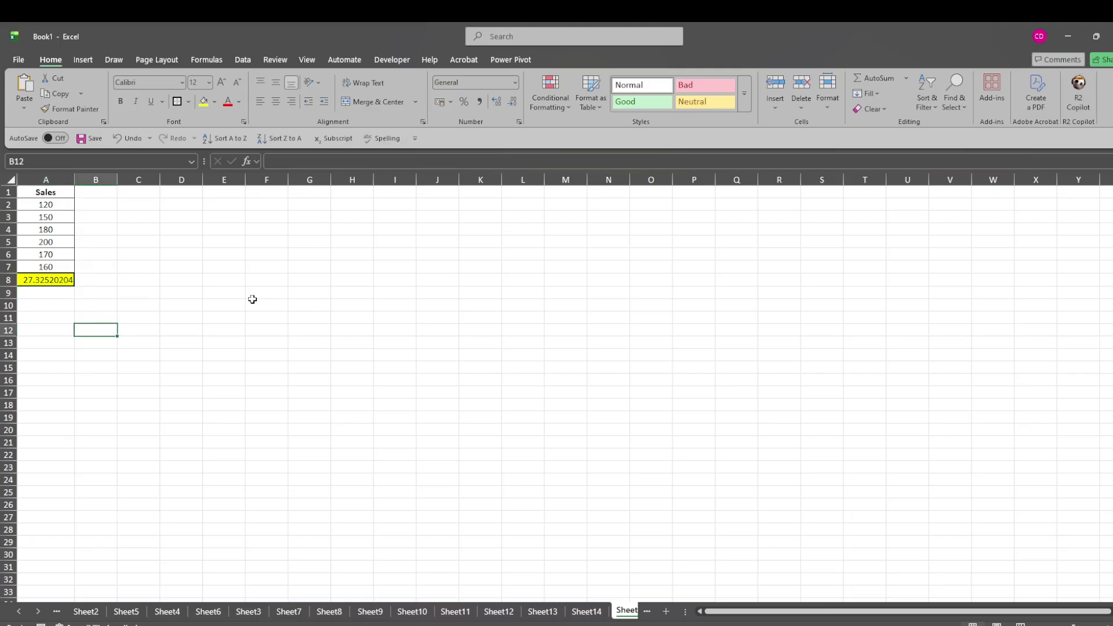